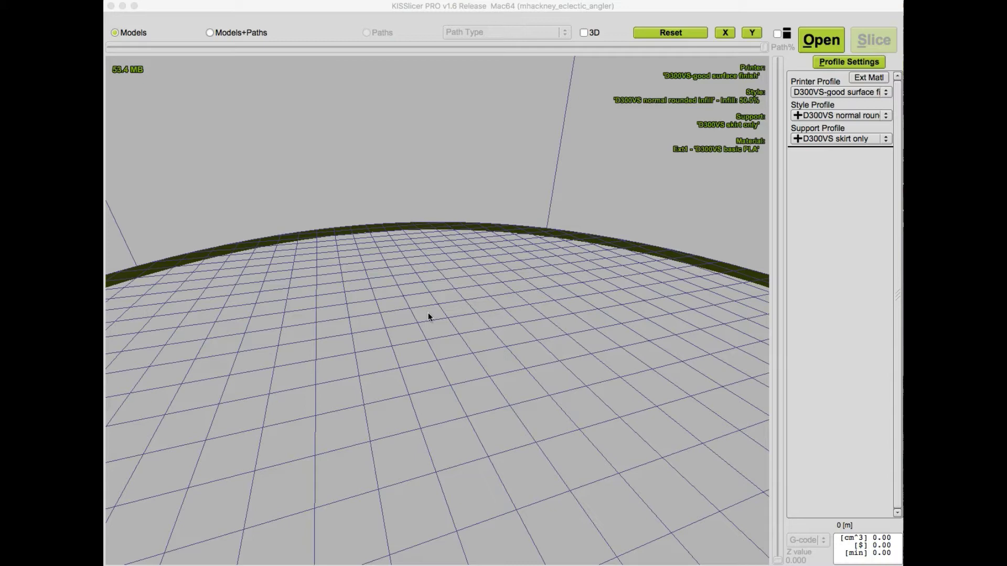
# Load the 4-Click-Spindle-pt4over gear spindle model from the file list onto the build plate.
pyautogui.click(819, 40)
pyautogui.scroll(-3, 809, 80)
pyautogui.doubleClick(792, 60)
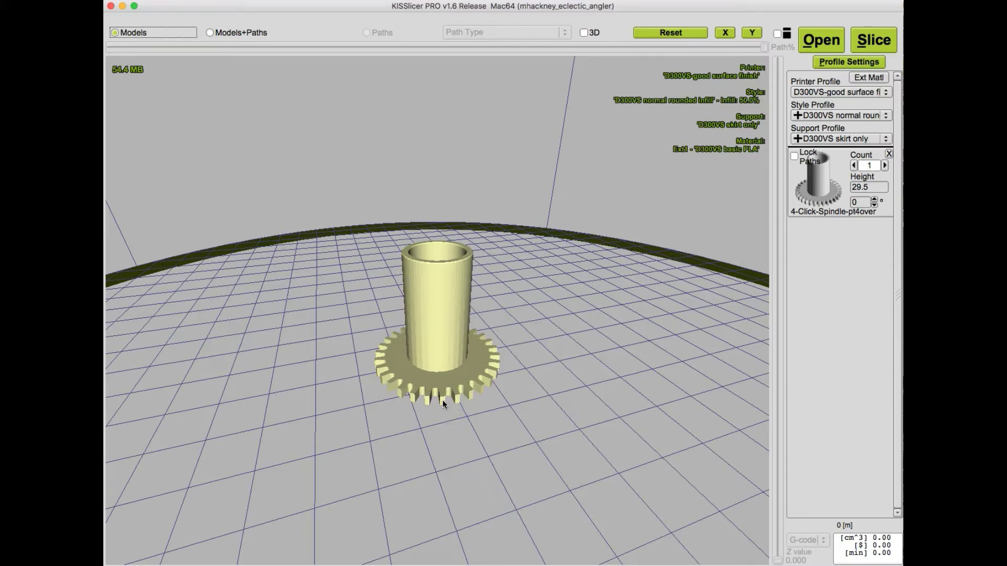
pyautogui.click(444, 394)
# Show the Settings window's Style tab with the D300VS style and its 0.4 mm extrusion width.
pyautogui.click(851, 62)
pyautogui.click(187, 229)
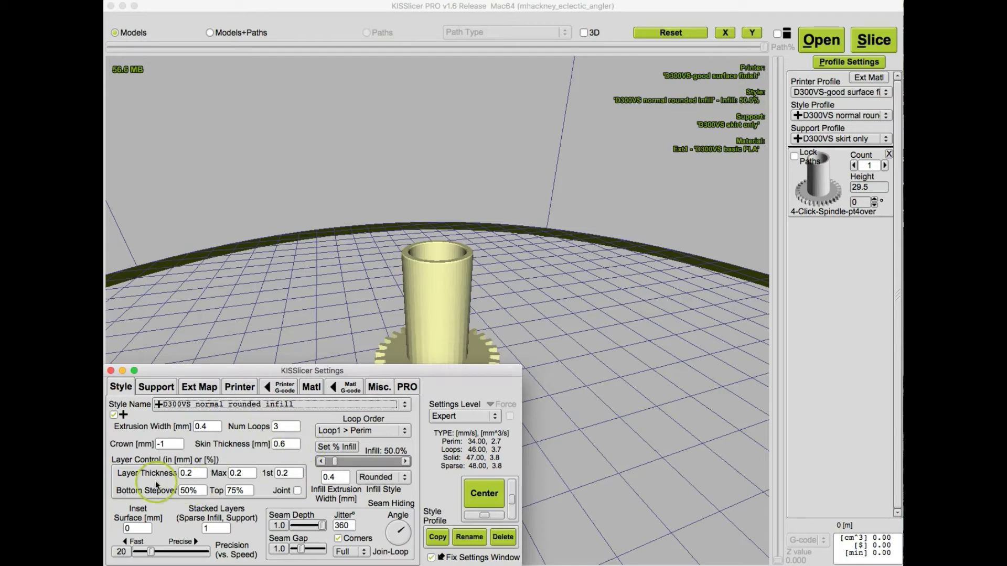
pyautogui.moveTo(177, 481)
# Slice the spindle and show its bottom-layer toolpaths at Z 0.200, centred on the gear teeth.
pyautogui.click(879, 42)
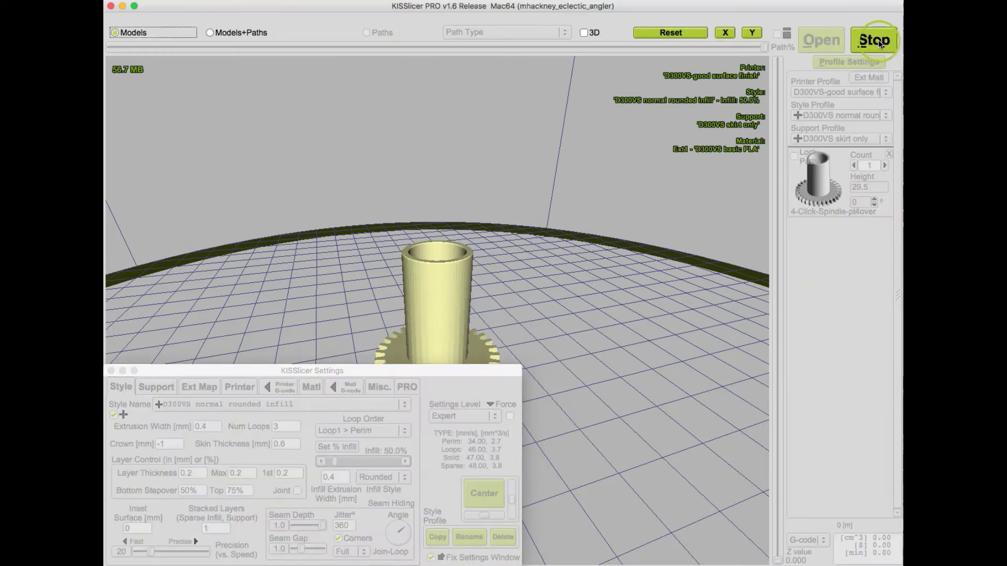
pyautogui.click(833, 89)
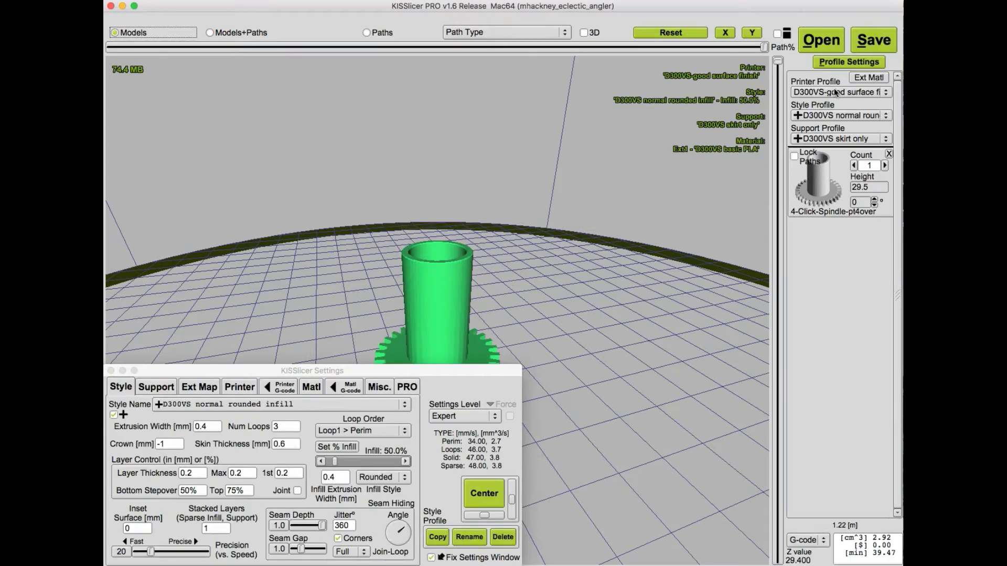
pyautogui.click(376, 34)
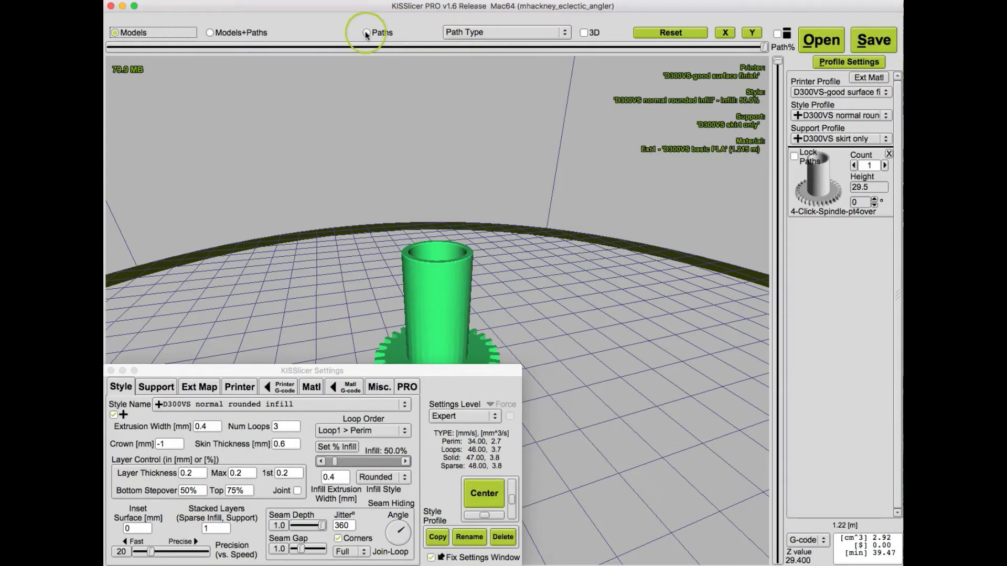
pyautogui.click(442, 313)
pyautogui.moveTo(416, 318); pyautogui.dragTo(457, 215)
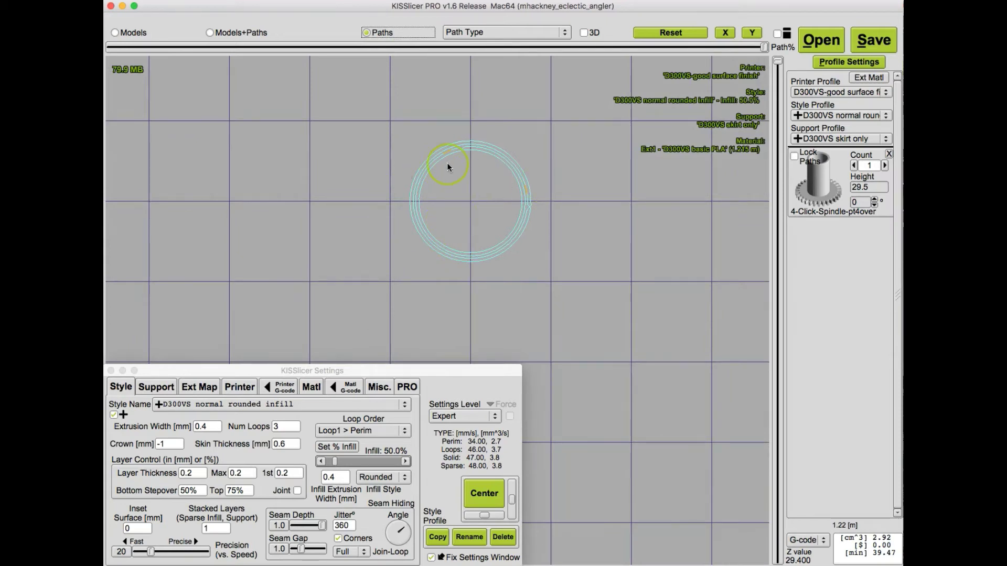
pyautogui.moveTo(777, 61); pyautogui.dragTo(787, 560)
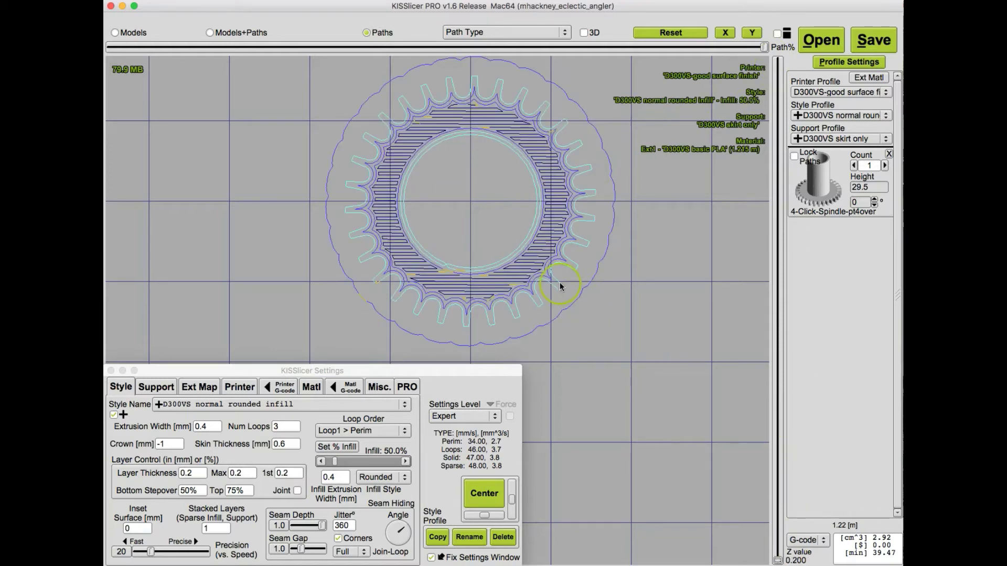
pyautogui.moveTo(560, 286); pyautogui.dragTo(551, 291)
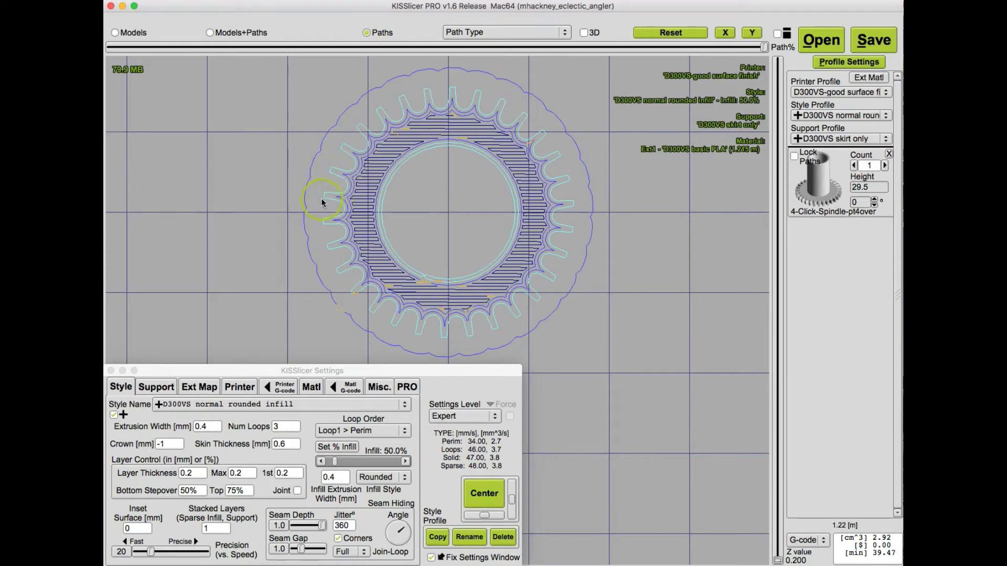
pyautogui.press('Tab')
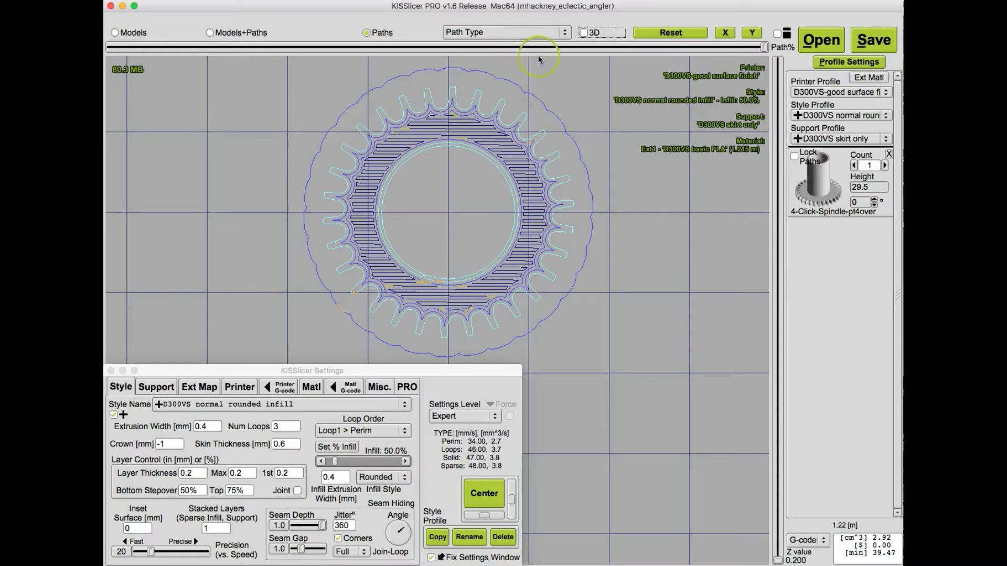
# Render the bottom layer's toolpaths in 3D and inspect the gaps between gear-tooth perimeters.
pyautogui.click(585, 33)
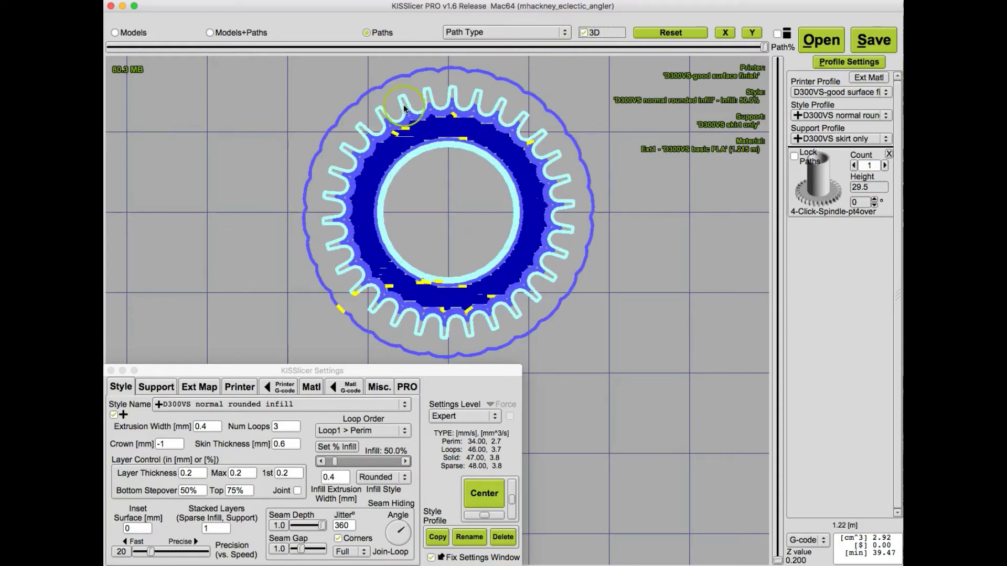
pyautogui.click(414, 119)
pyautogui.click(410, 120)
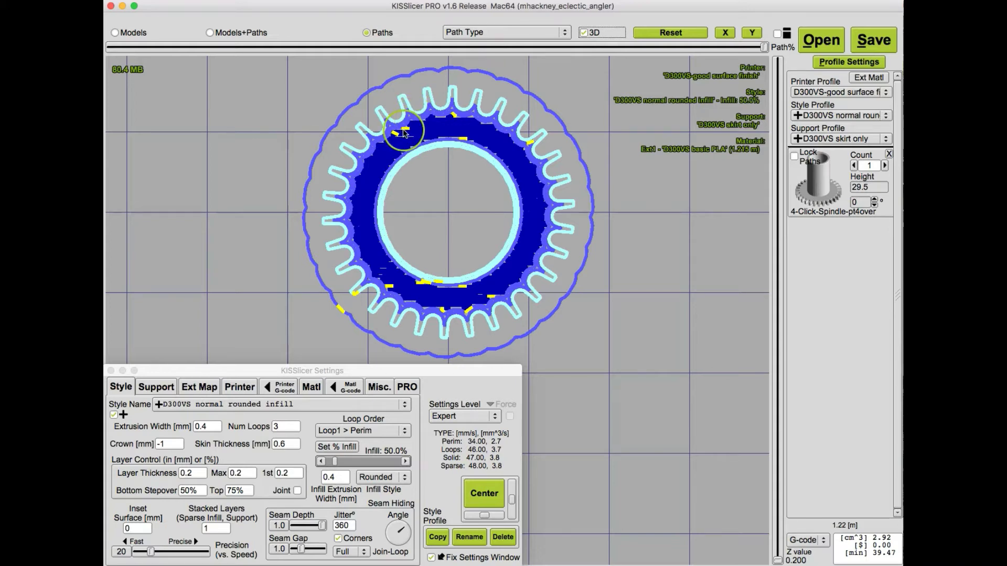
pyautogui.click(407, 129)
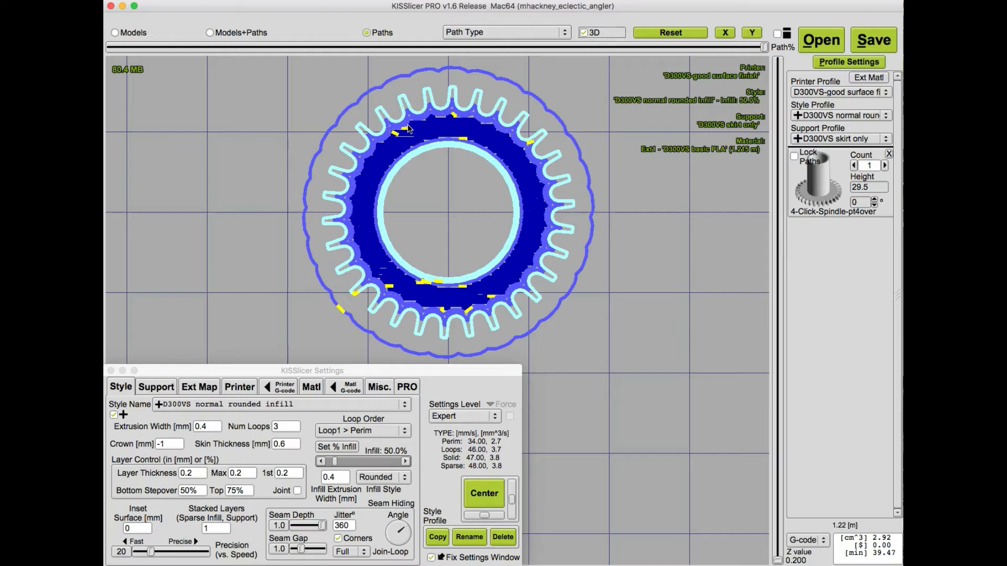
pyautogui.click(168, 442)
pyautogui.click(346, 181)
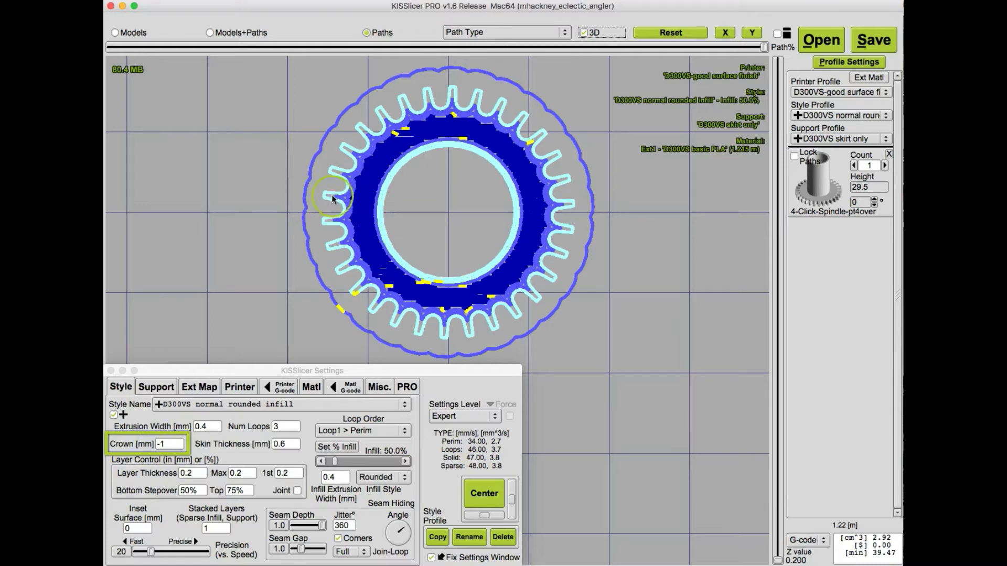
pyautogui.click(336, 176)
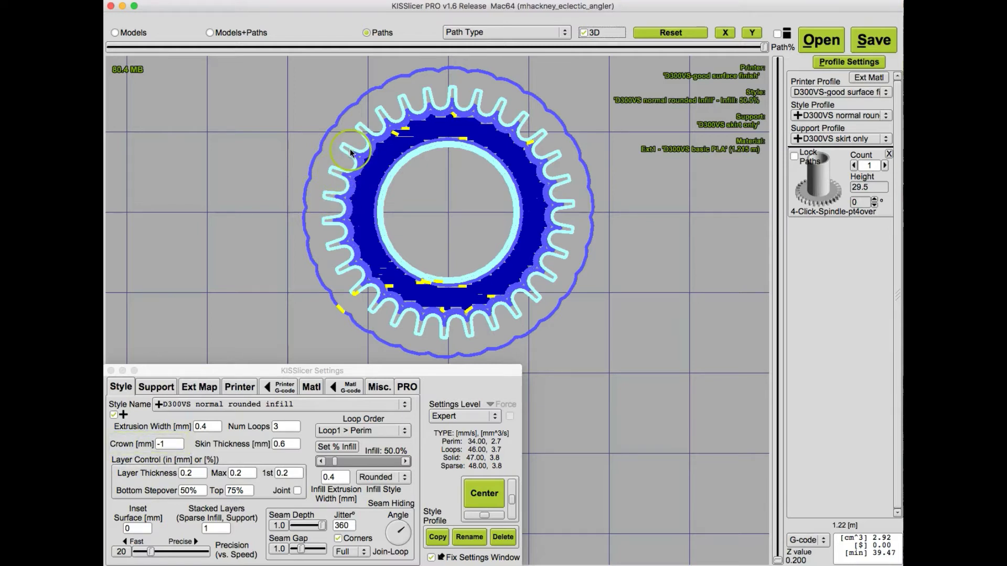
pyautogui.click(356, 130)
# Change the extrusion width from 0.4 to 0.38 mm.
pyautogui.click(210, 429)
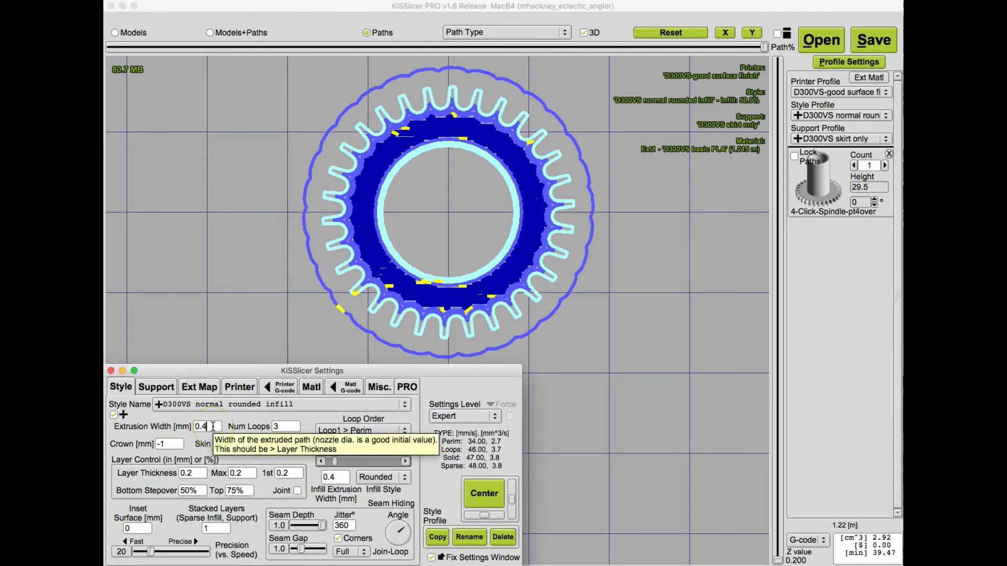
pyautogui.press('BackSpace')
pyautogui.write('38')
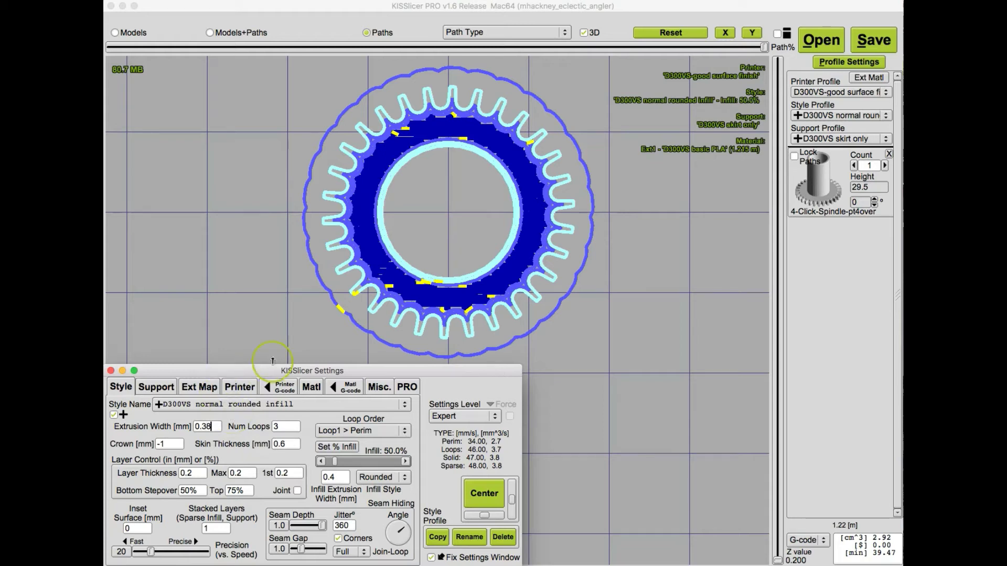
# Re-slice the spindle (2.85 cm³, 40.33 min) and view the first layer at Z 0.200.
pyautogui.click(872, 40)
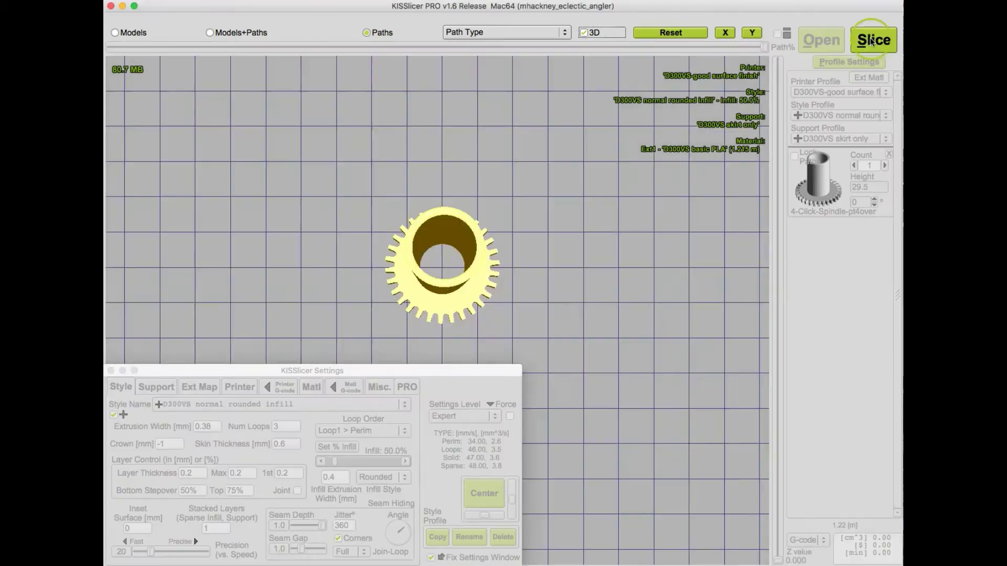
pyautogui.click(871, 41)
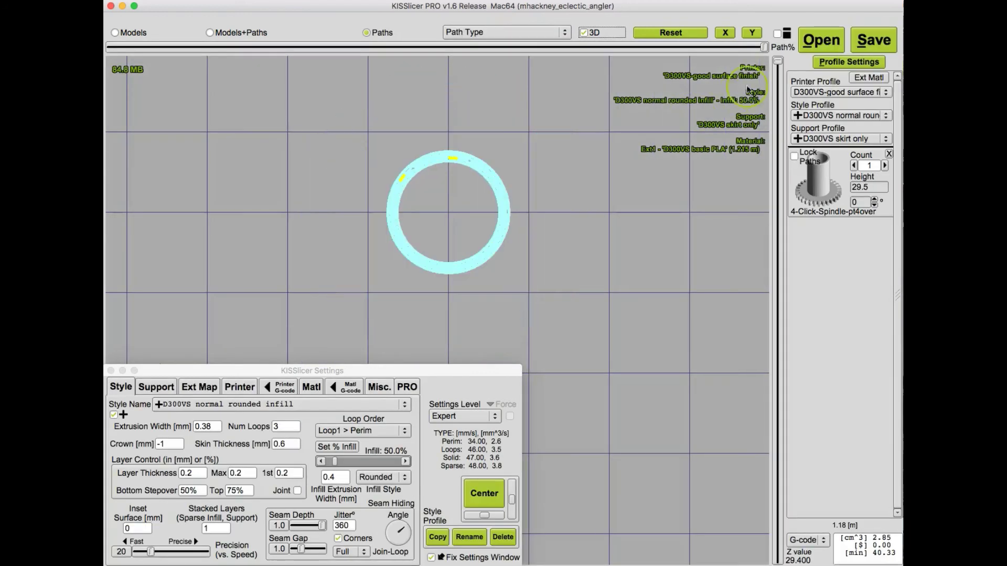
pyautogui.moveTo(785, 68); pyautogui.dragTo(778, 558)
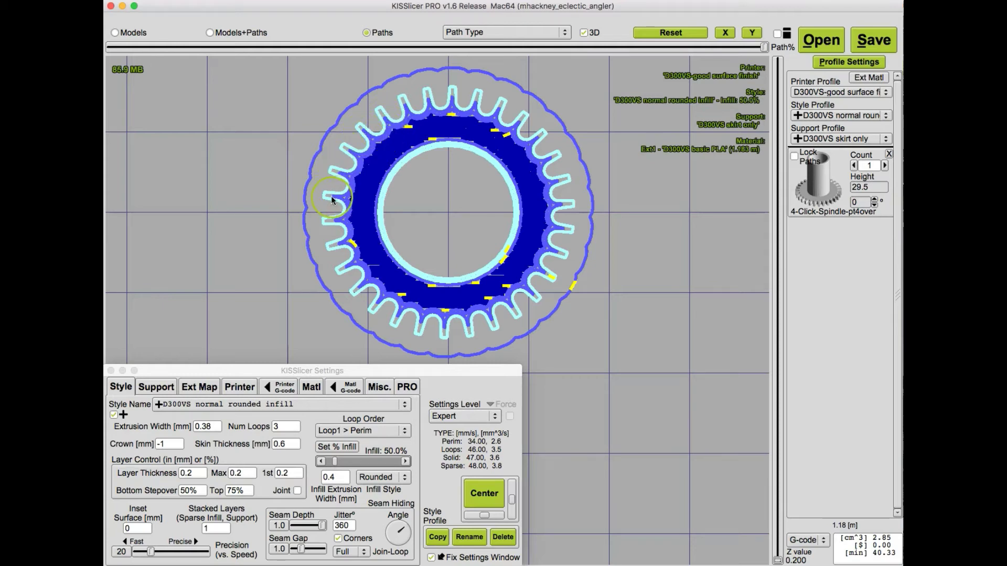
# Set extrusion width to 0.37 mm, re-slice (2.82 cm³, 40.60 min), and jump to the first layer.
pyautogui.click(211, 427)
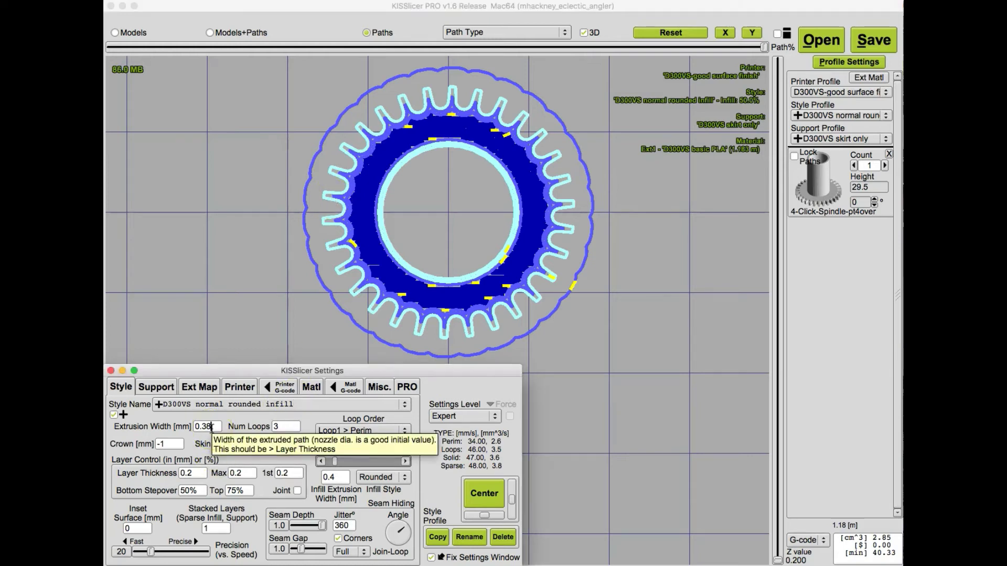
pyautogui.press('BackSpace')
pyautogui.write('7')
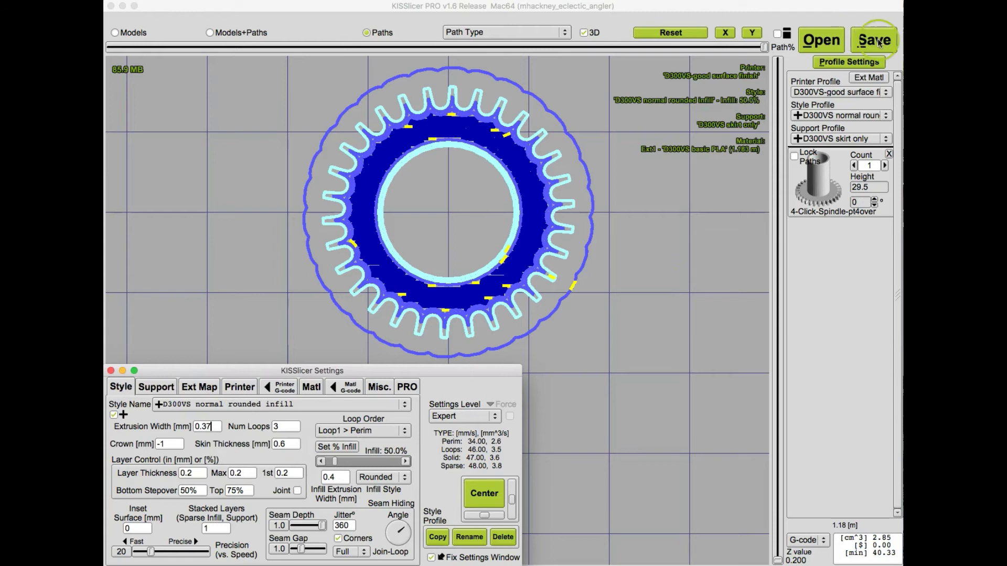
pyautogui.click(708, 155)
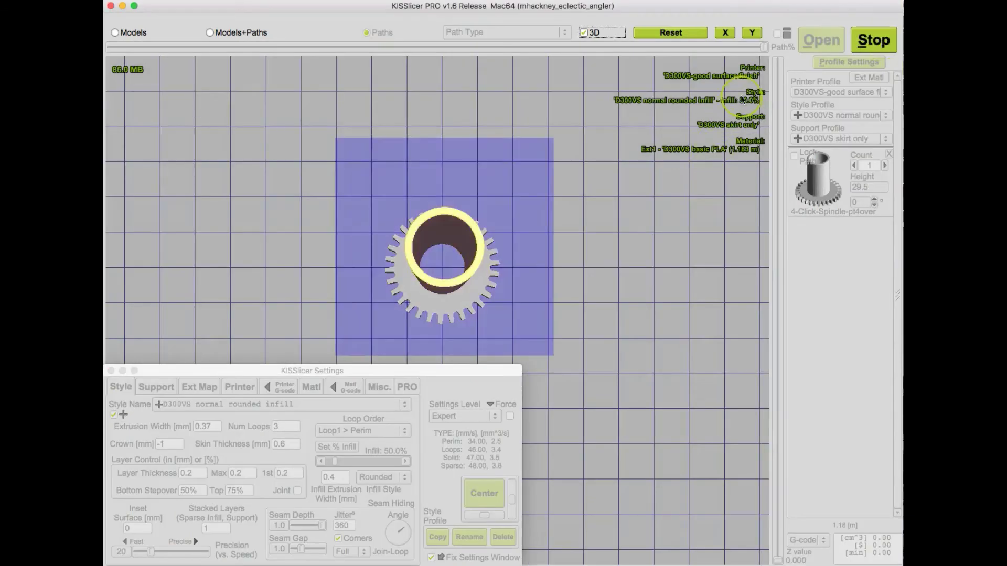
pyautogui.press('Home')
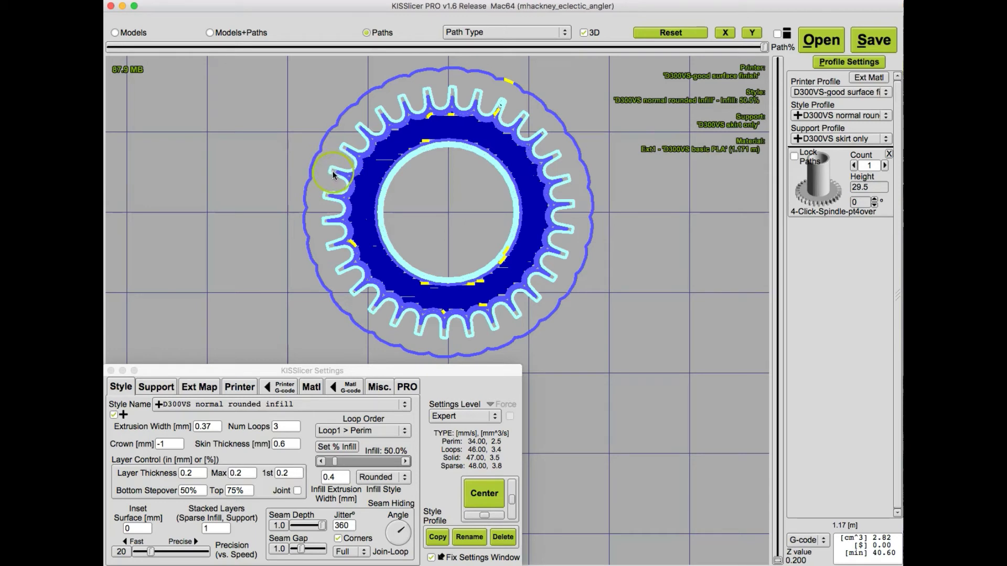
# Set extrusion width to 0.36 mm and re-slice (2.78 cm³, 41.38 min), checking first-layer tooth gaps.
pyautogui.click(214, 426)
pyautogui.press('BackSpace')
pyautogui.write('6')
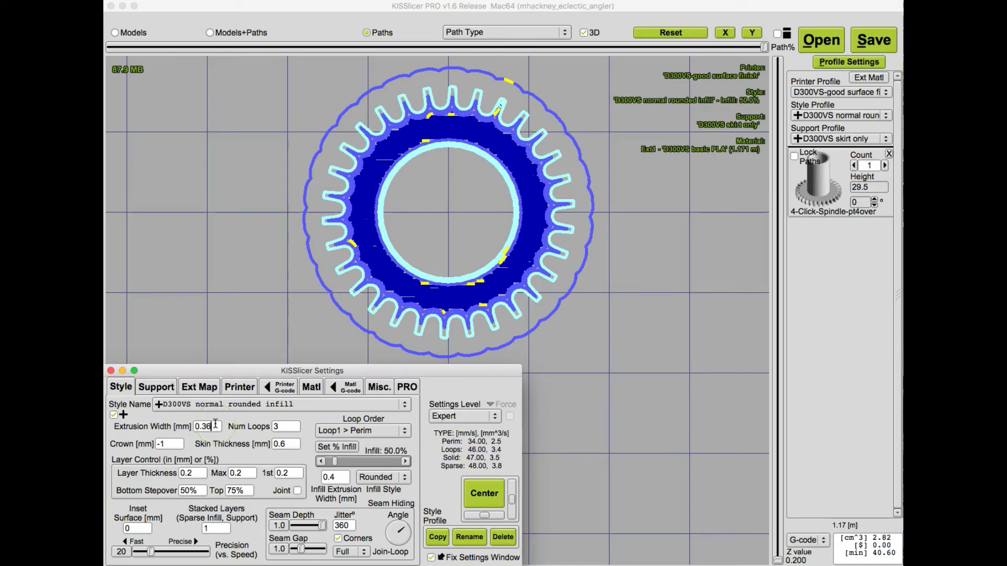
pyautogui.click(860, 48)
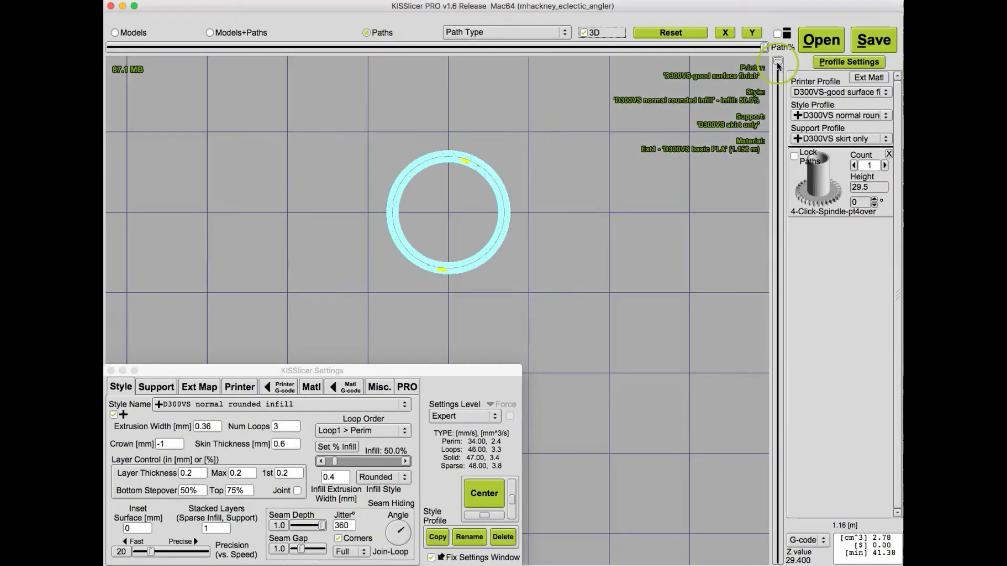
pyautogui.scroll(3, 730, 432)
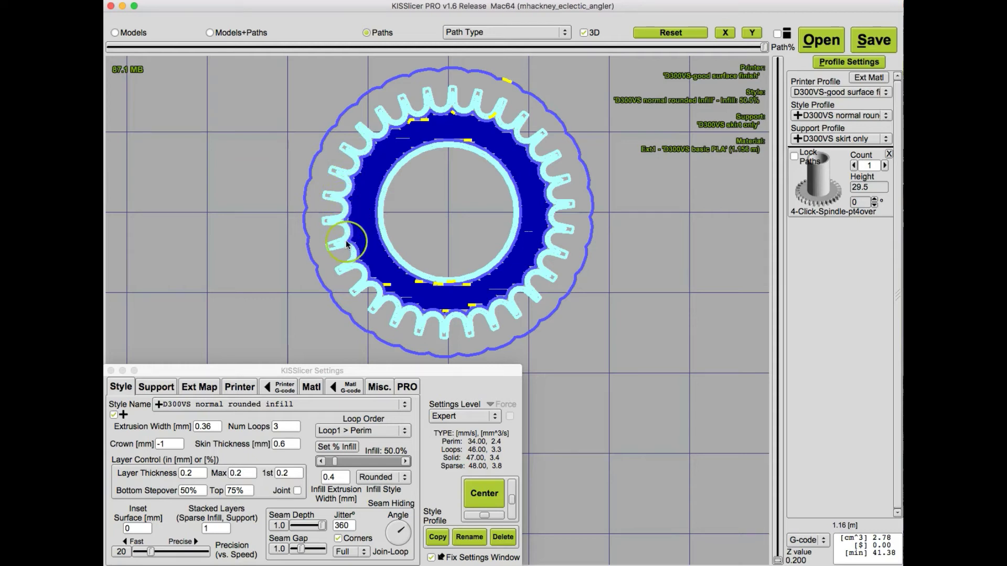
# Change the extrusion width from 0.36 to 0.35 mm.
pyautogui.click(215, 425)
pyautogui.press('BackSpace')
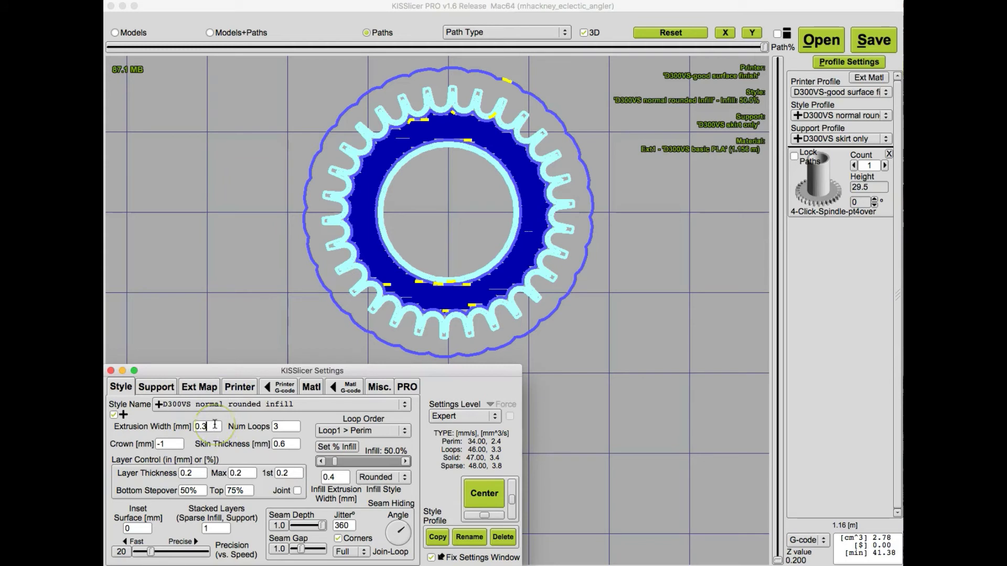
pyautogui.write('5')
# Re-slice the spindle (2.75 cm³, 41.97 min) and drag down to inspect the lower layers.
pyautogui.click(874, 42)
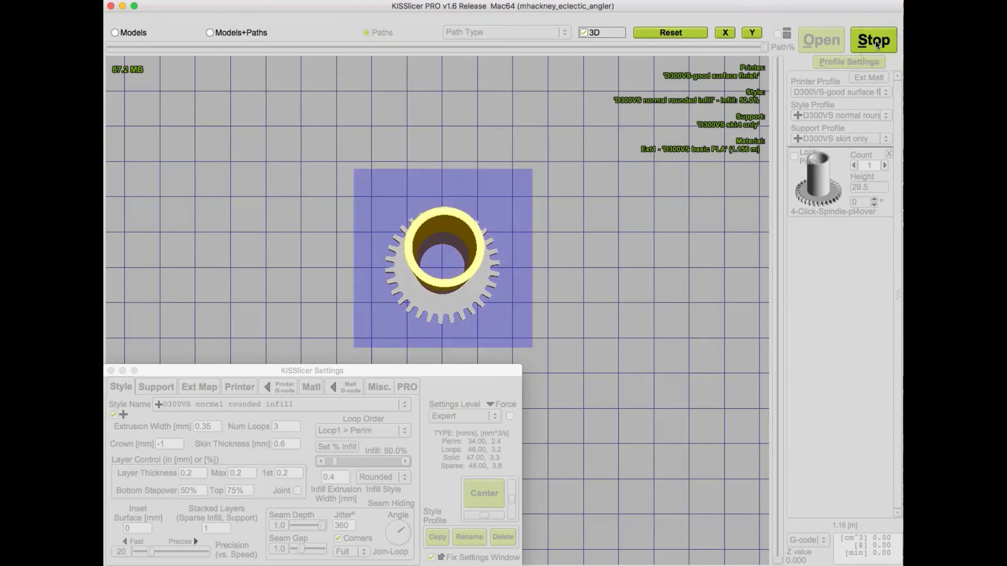
pyautogui.click(784, 61)
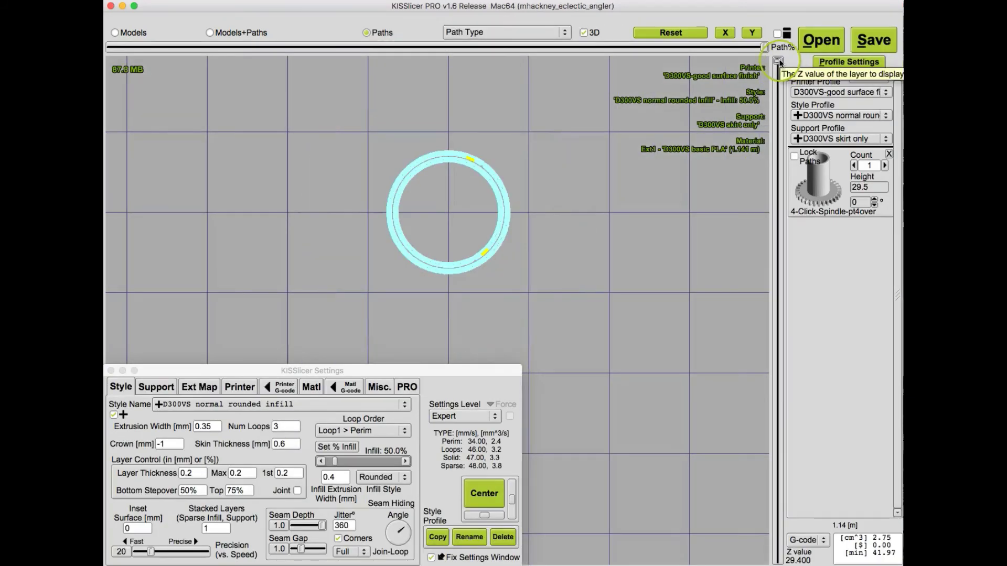
pyautogui.moveTo(779, 61); pyautogui.dragTo(760, 565)
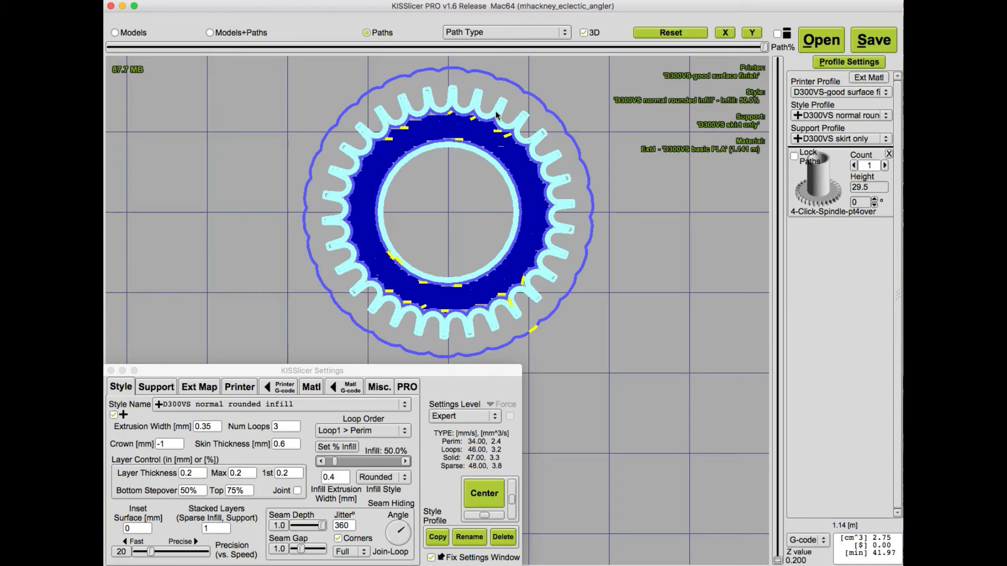
pyautogui.click(544, 14)
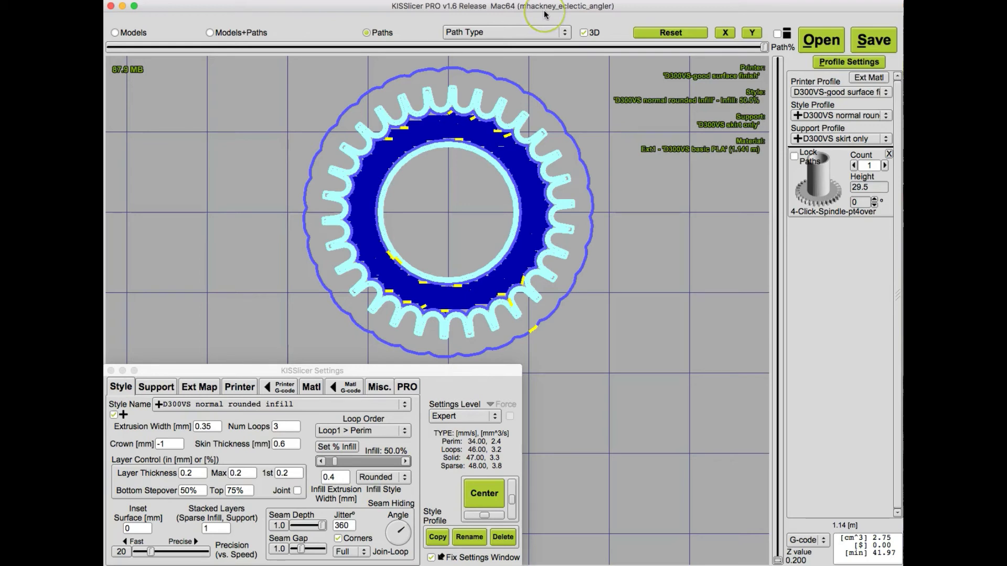